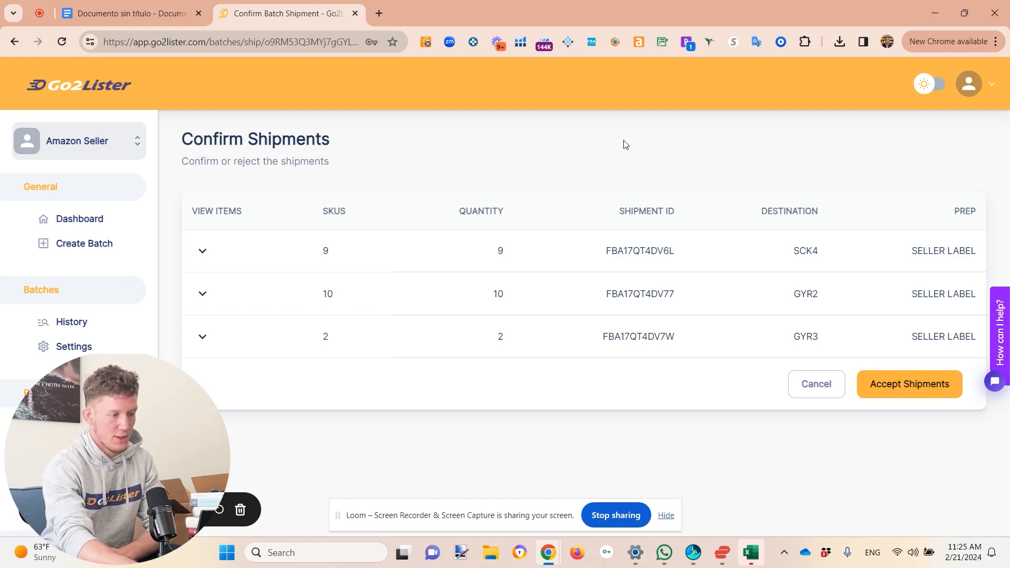
Examine the item lists of the proposed shipments to SCK4, GYR2 and GYR3
left_click(204, 252)
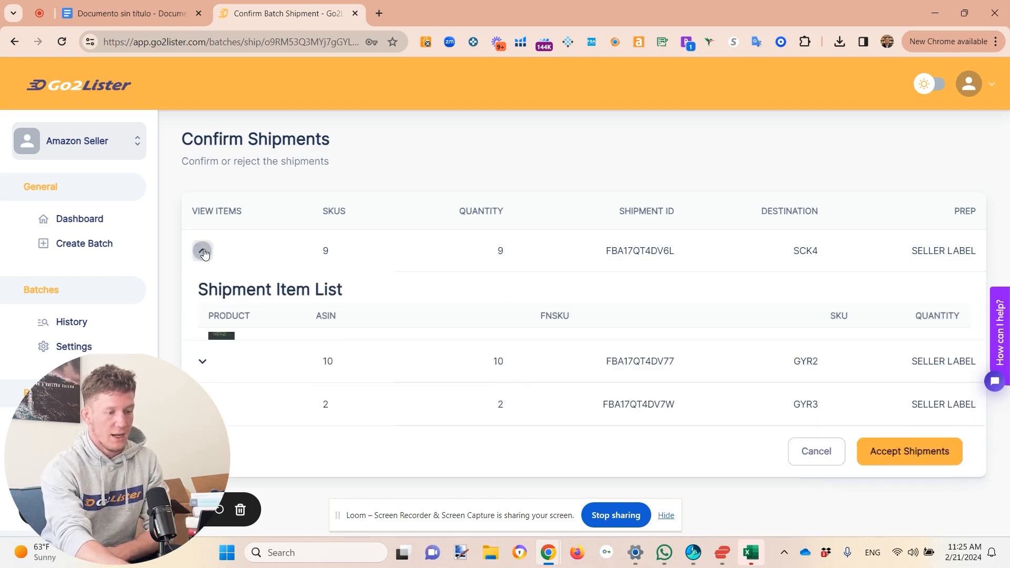
double_click(791, 252)
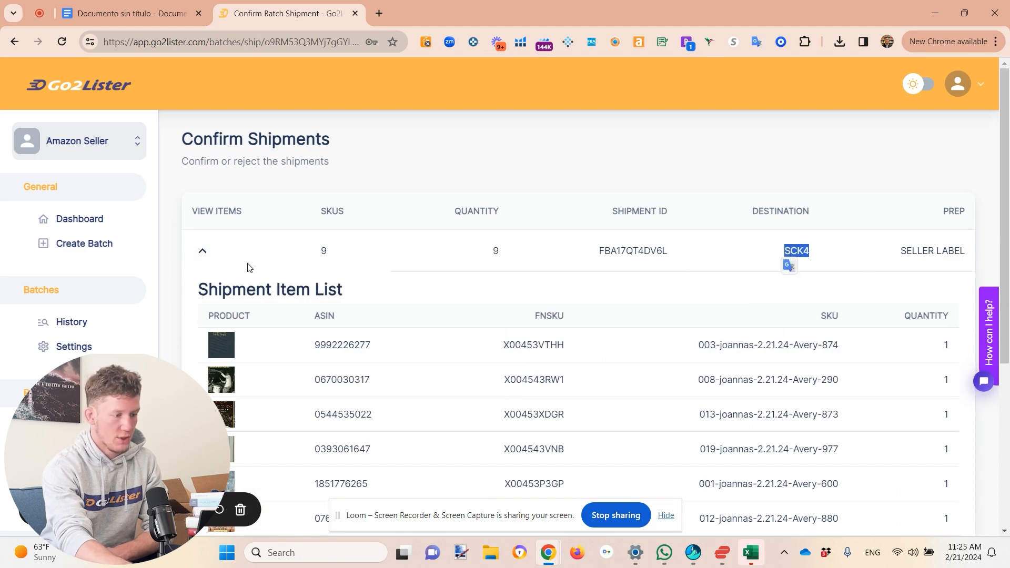
left_click(202, 251)
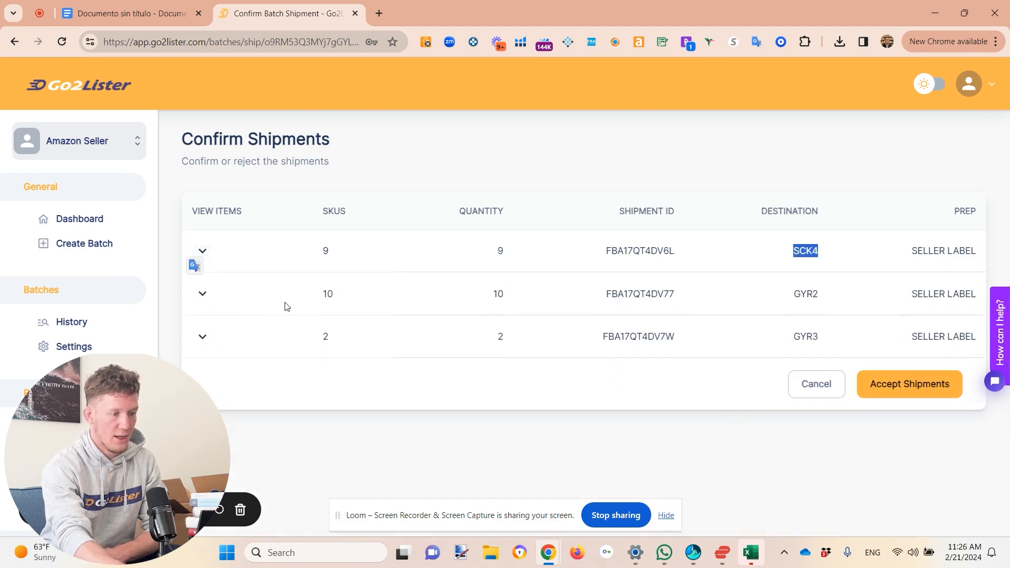
left_click(202, 294)
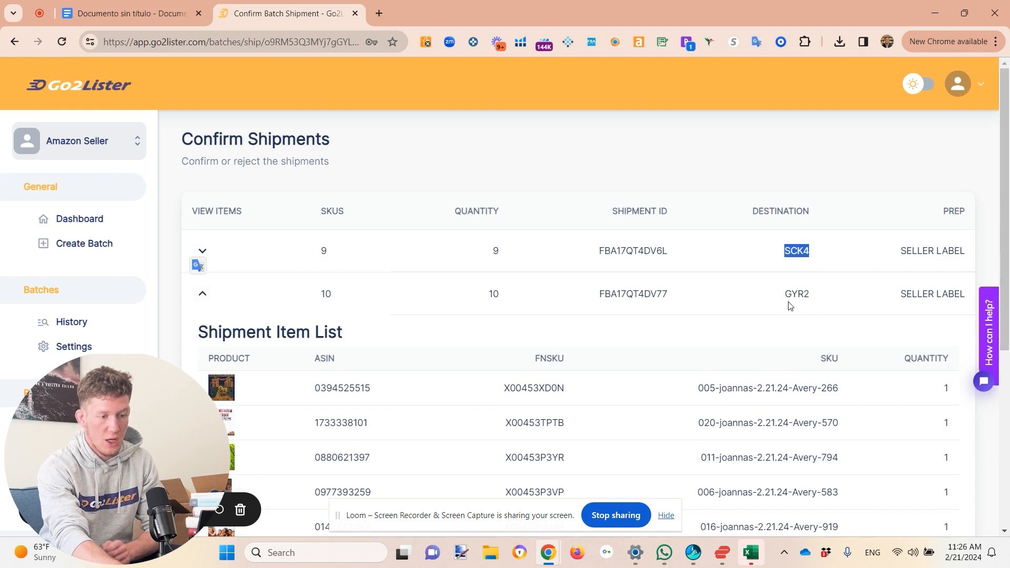
left_click(203, 293)
left_click(204, 342)
left_click(203, 343)
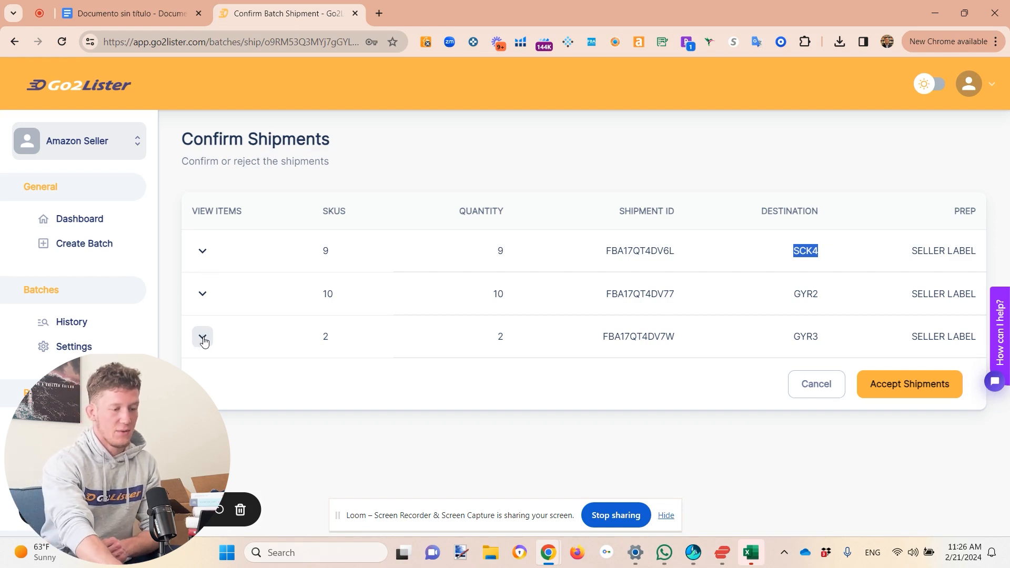
left_click(203, 339)
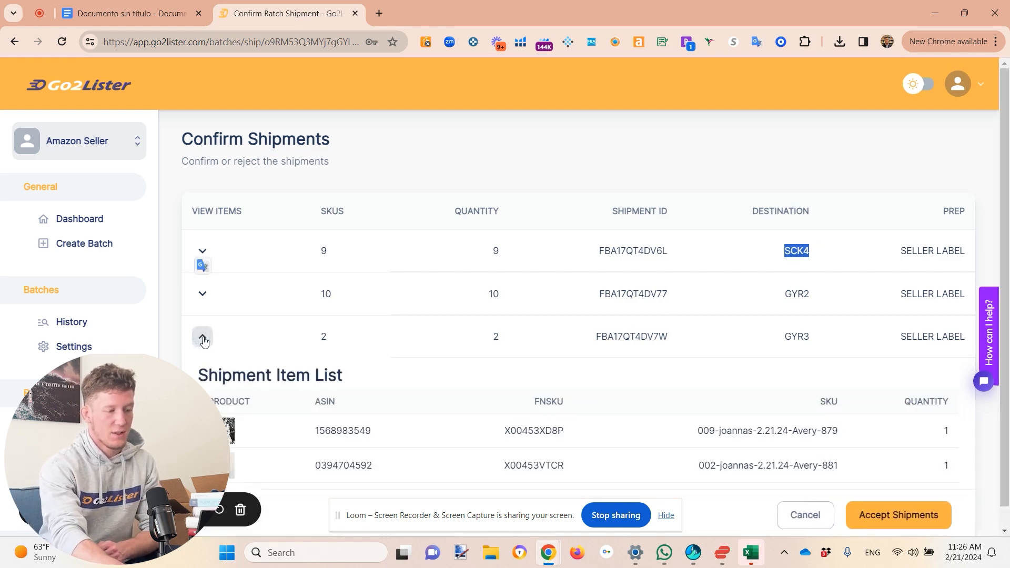
right_click(338, 429)
left_click(333, 434)
double_click(334, 434)
key("ctrl+c")
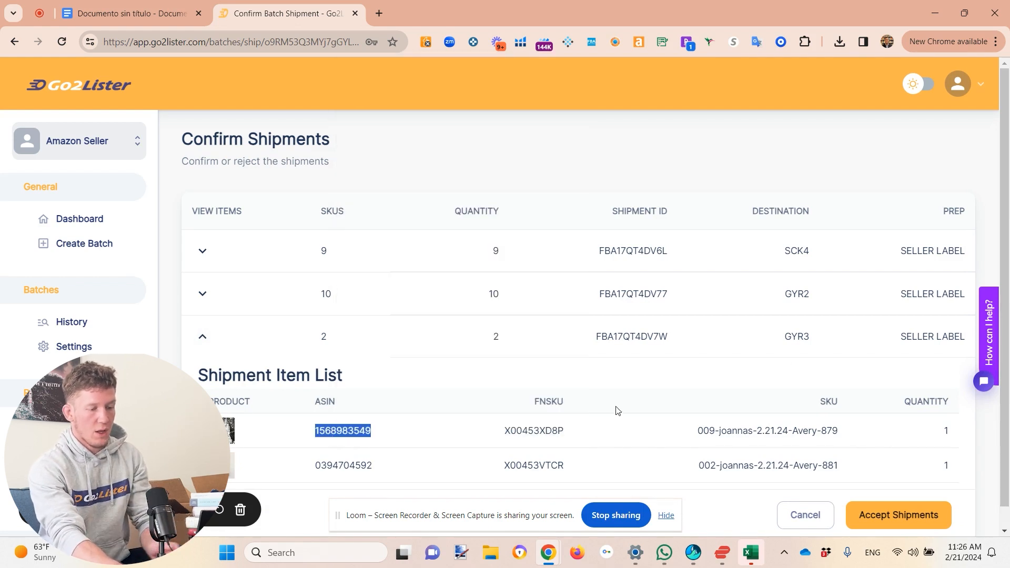
scroll(472, 415, "down", 1)
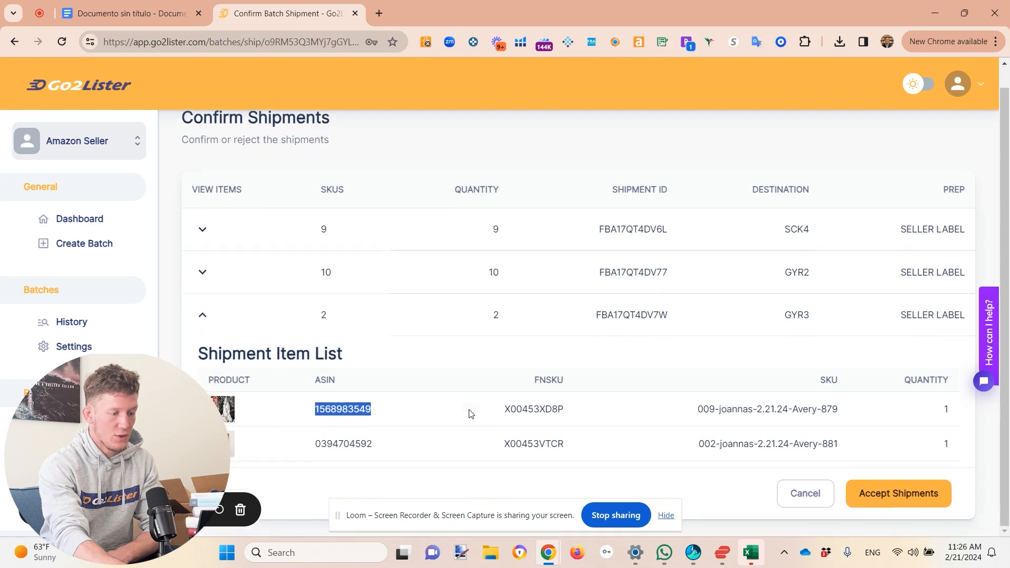
left_click(808, 498)
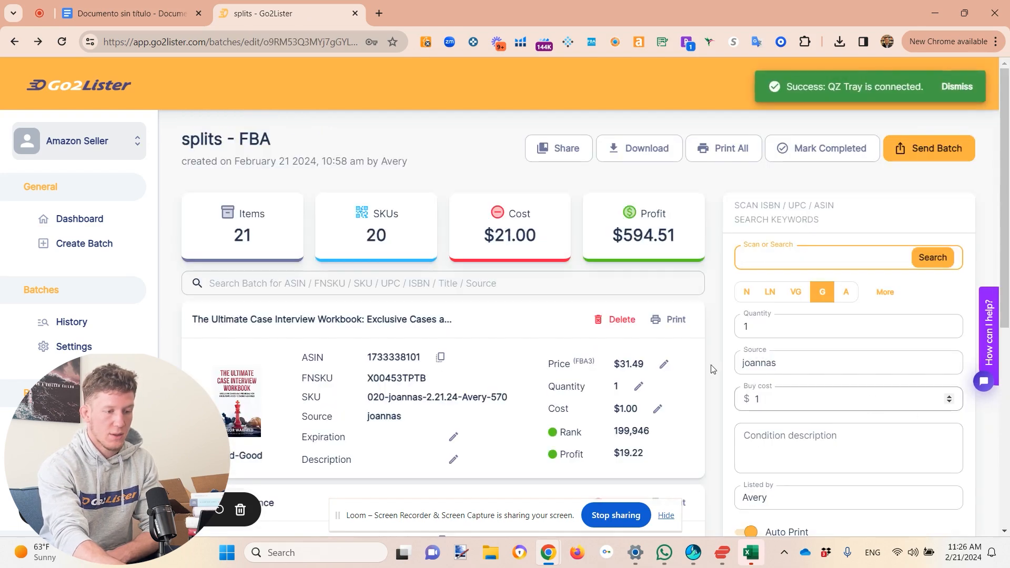
left_click(575, 284)
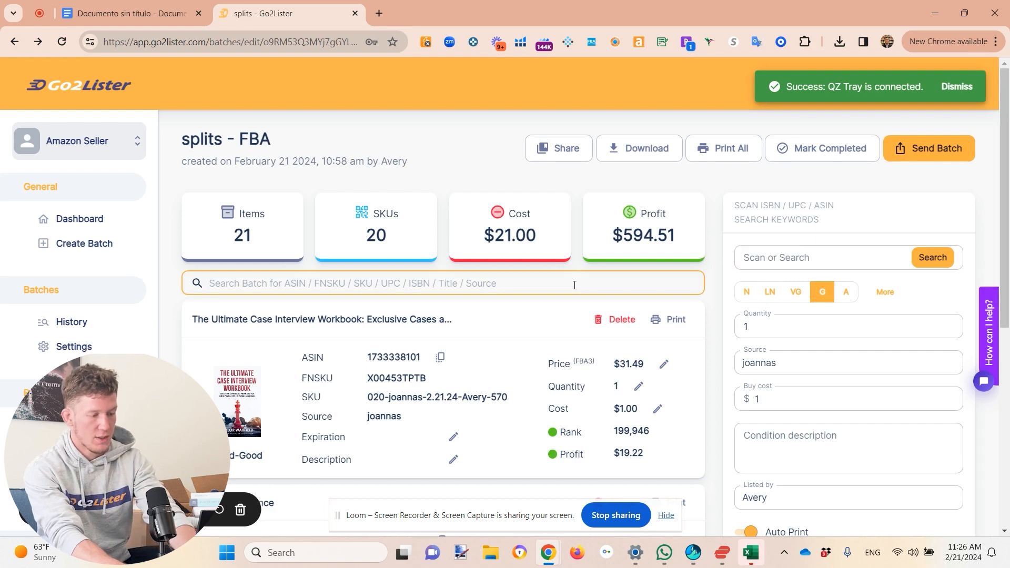
key("ctrl+v")
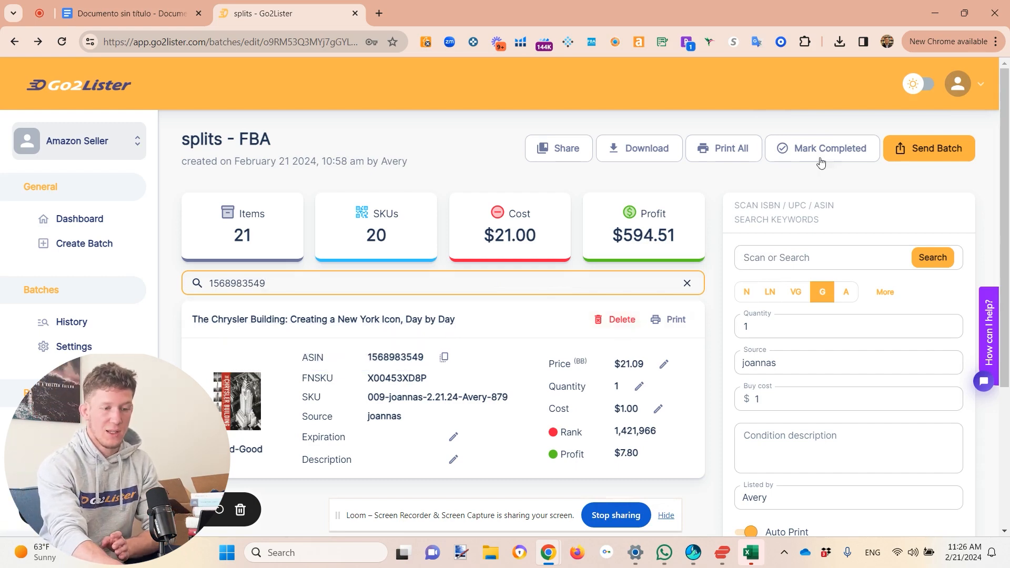
Send the splits batch and accept the proposed shipments to GYR2, SCK4 and GYR3
left_click(911, 151)
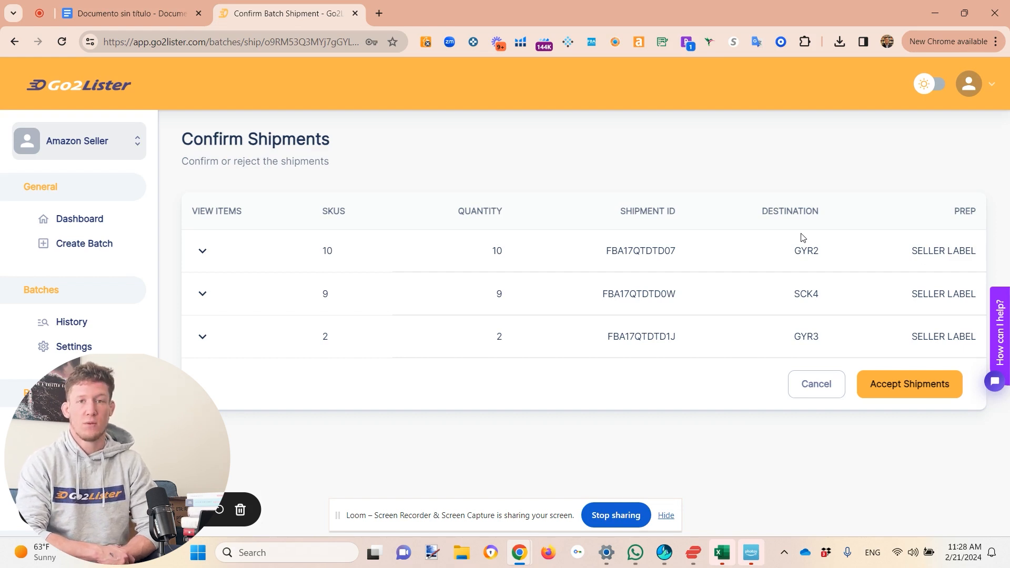
left_click(912, 390)
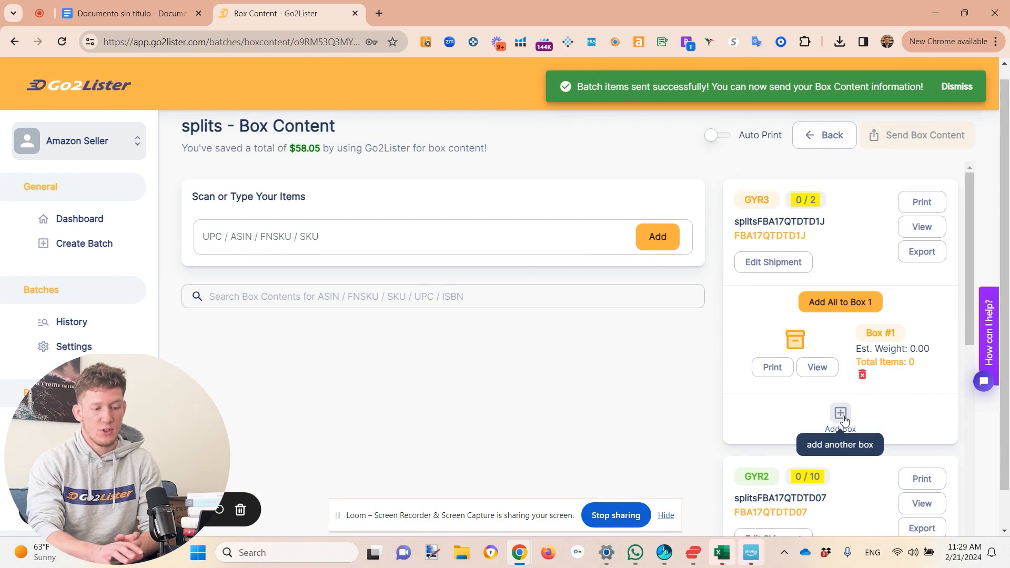
Add a second box to the GYR3 shipment and delete it again
left_click(842, 417)
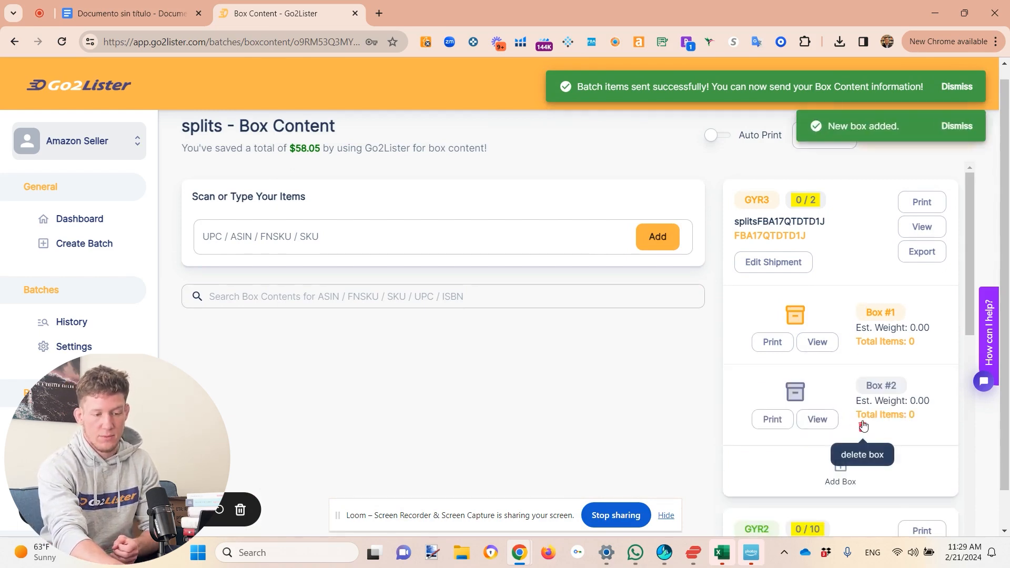
left_click(863, 426)
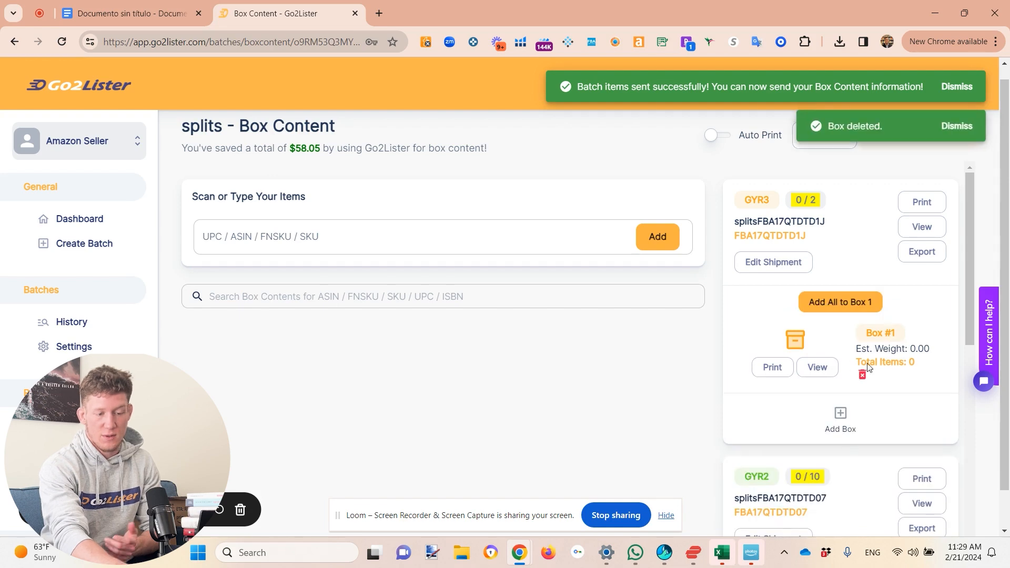
Look through the box overviews of the GYR3, GYR2 and SCK4 shipments
scroll(869, 361, "down", 8)
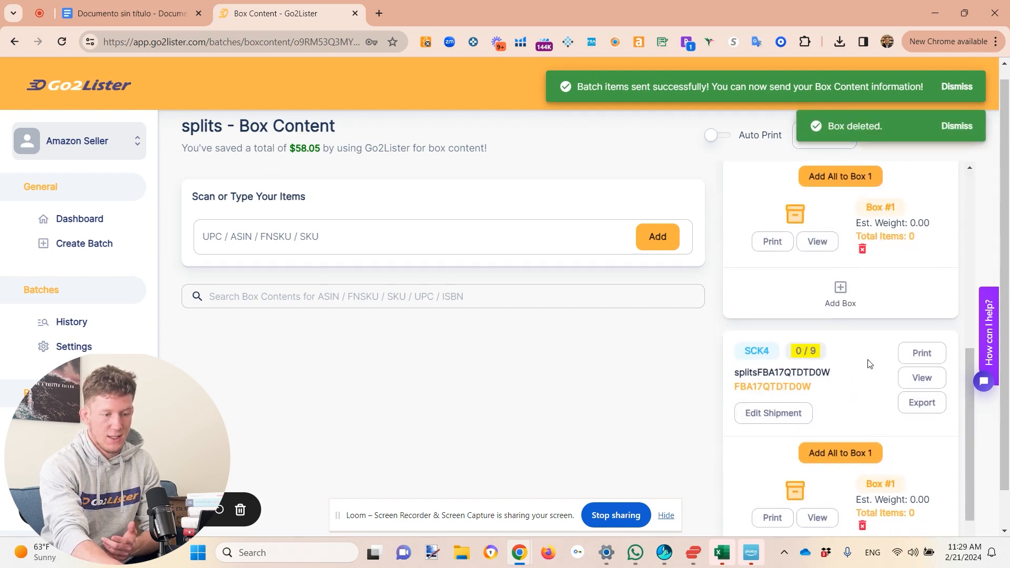
scroll(868, 361, "up", 3)
scroll(818, 255, "up", 3)
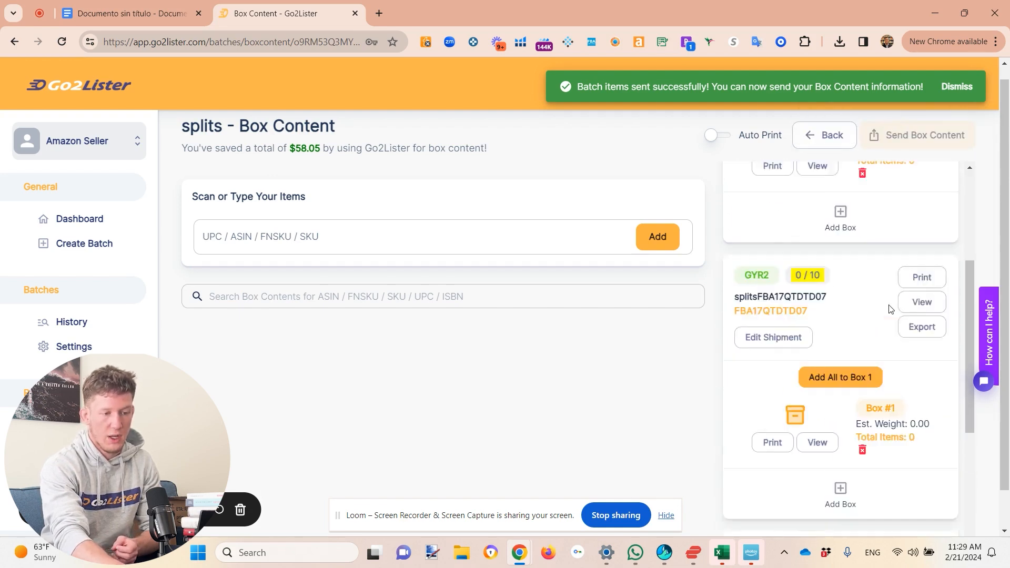
scroll(819, 255, "up", 3)
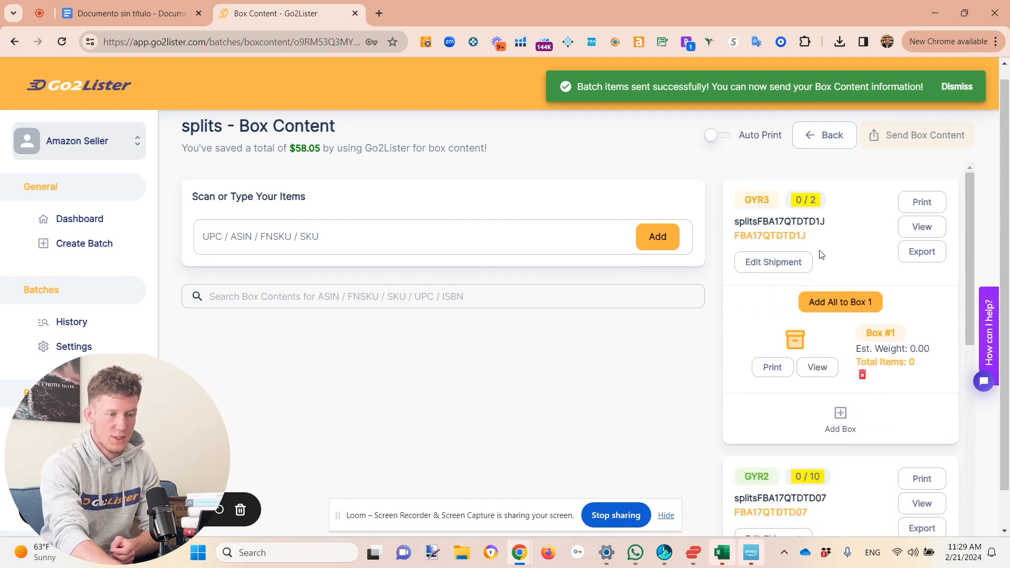
scroll(763, 389, "down", 3)
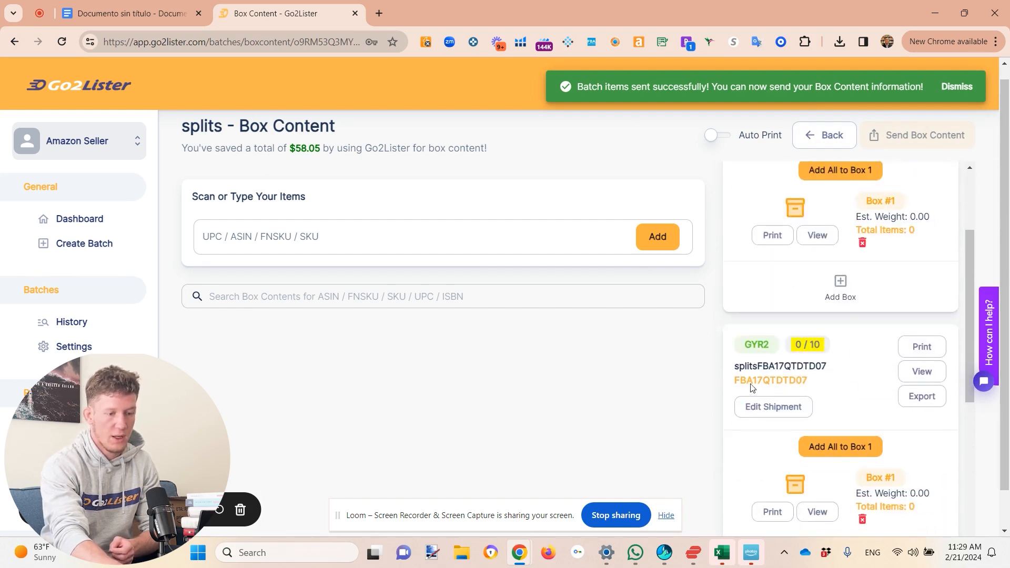
scroll(768, 369, "down", 5)
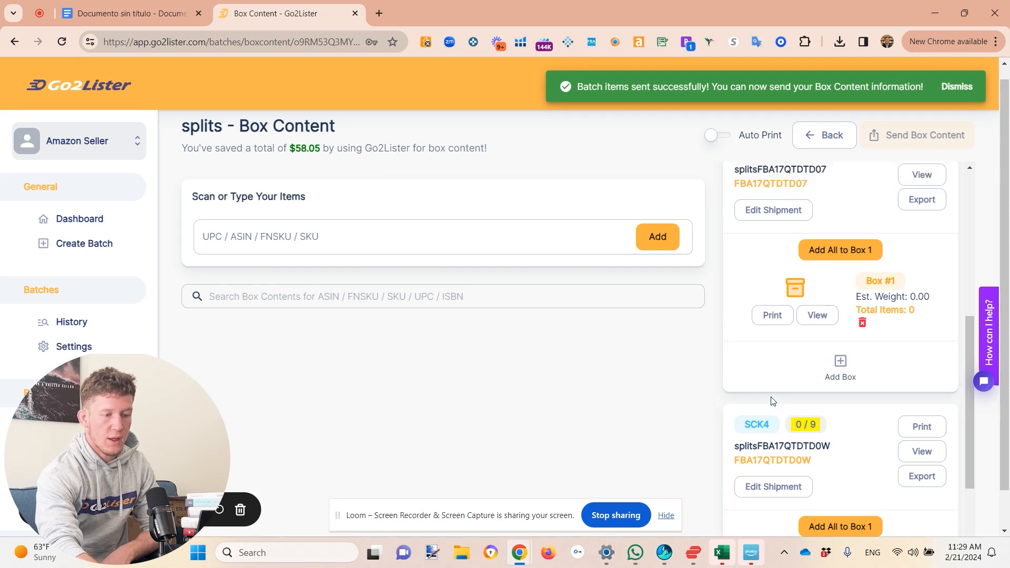
scroll(772, 400, "up", 3)
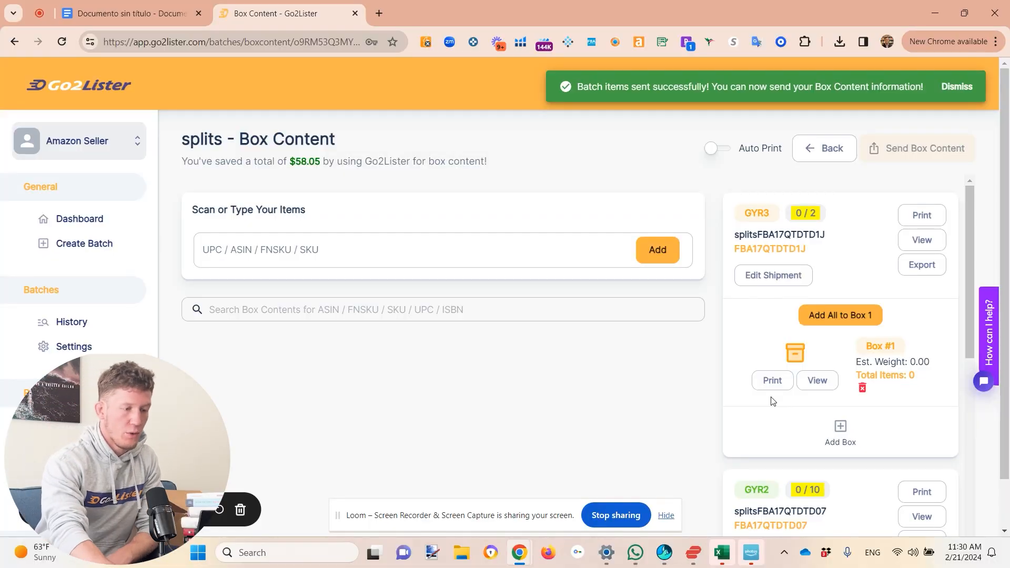
left_click(528, 249)
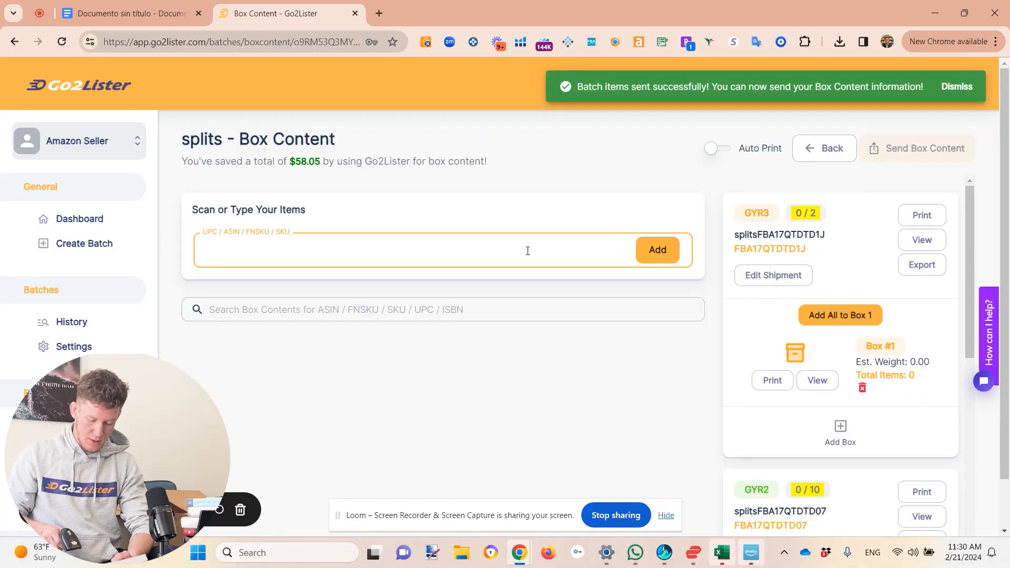
type("X00453TPTB")
key("Return")
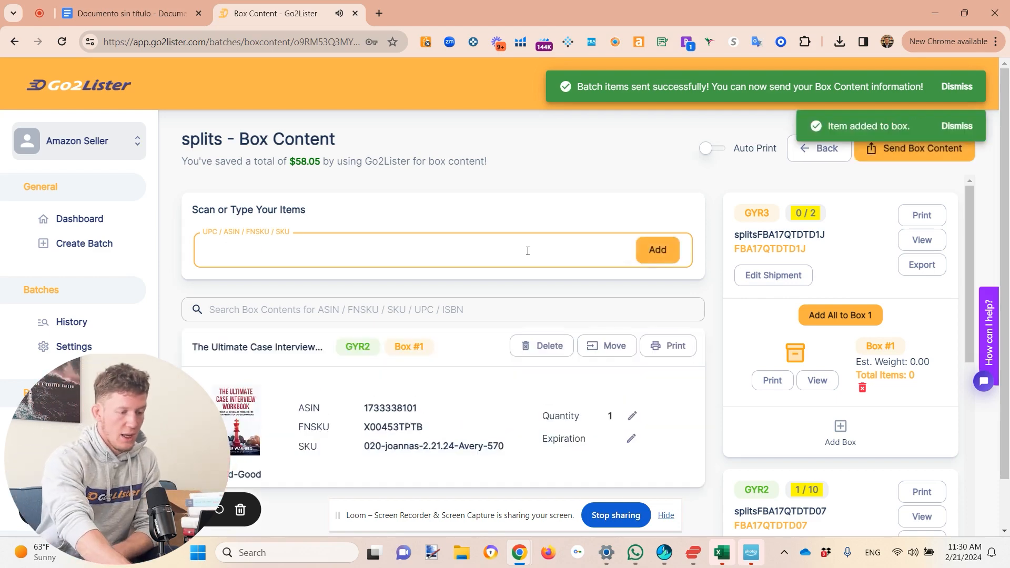
double_click(355, 346)
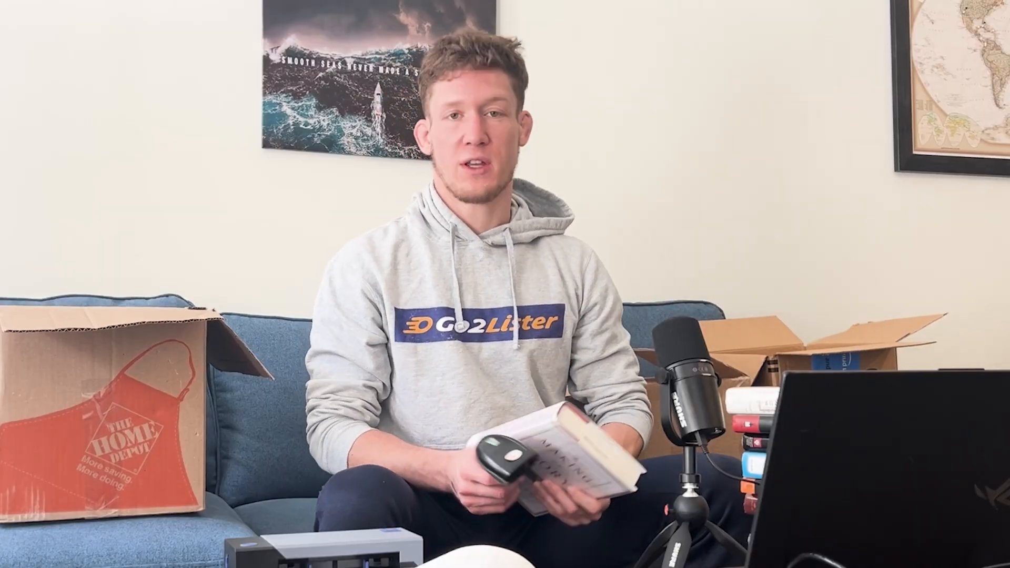
type("9780393061642")
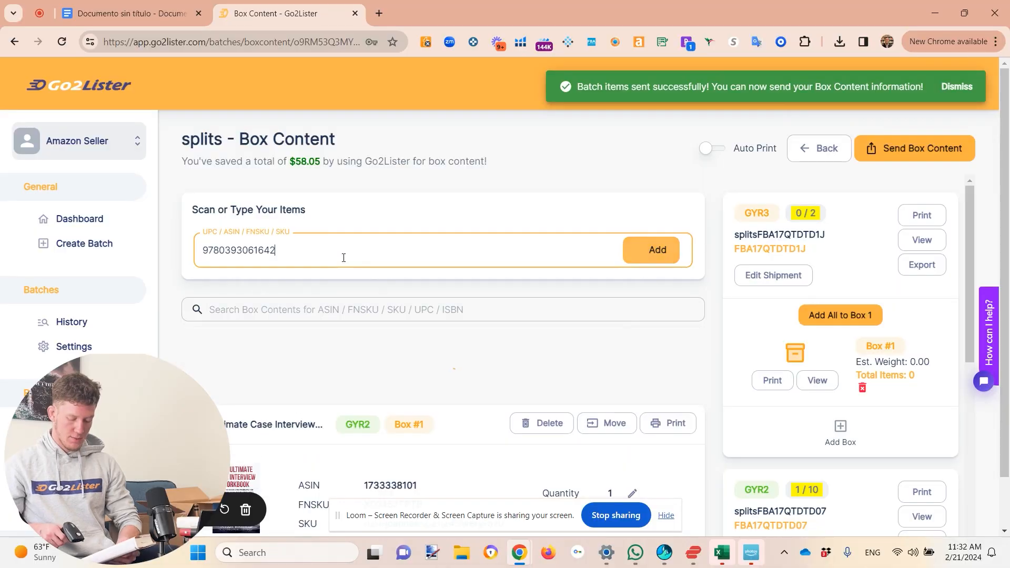
key("Return")
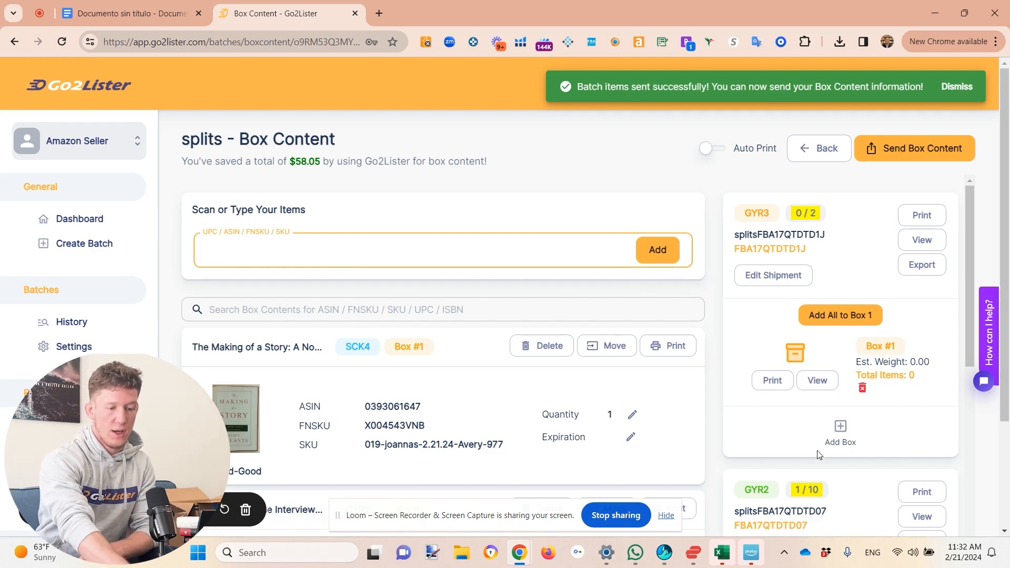
Try out an extra box for the GYR3 shipment and remove it
left_click(840, 426)
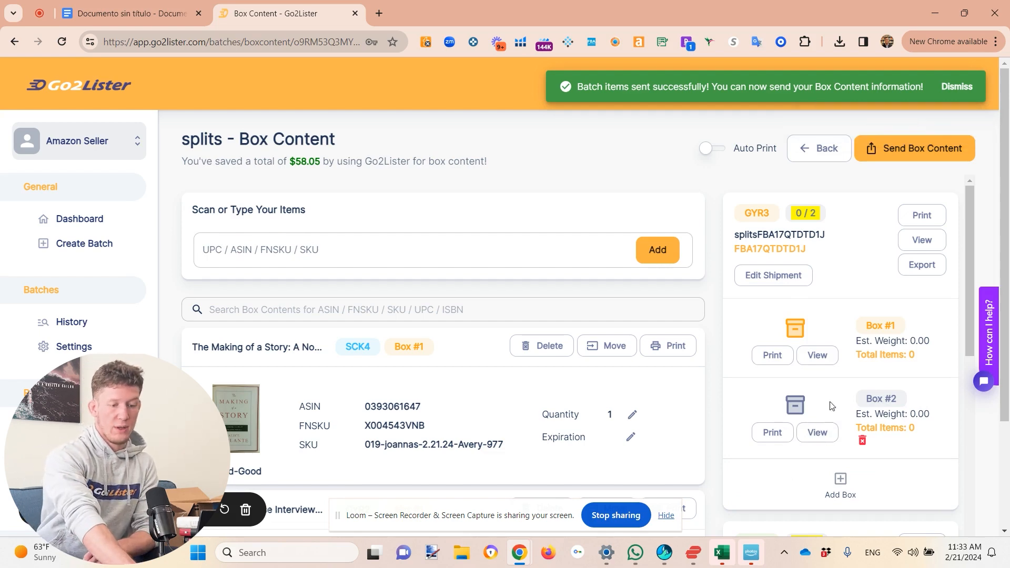
left_click(861, 442)
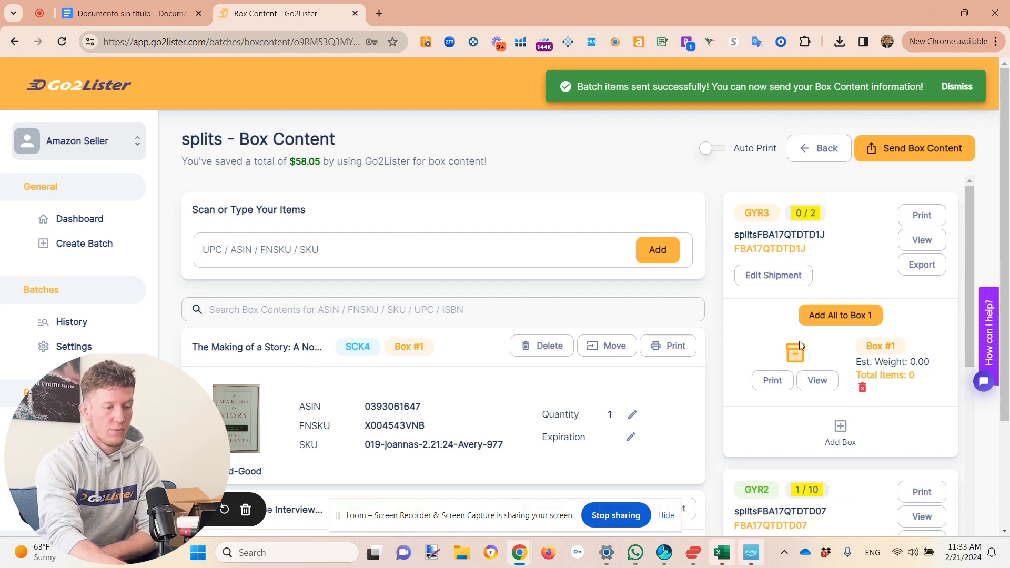
left_click(838, 315)
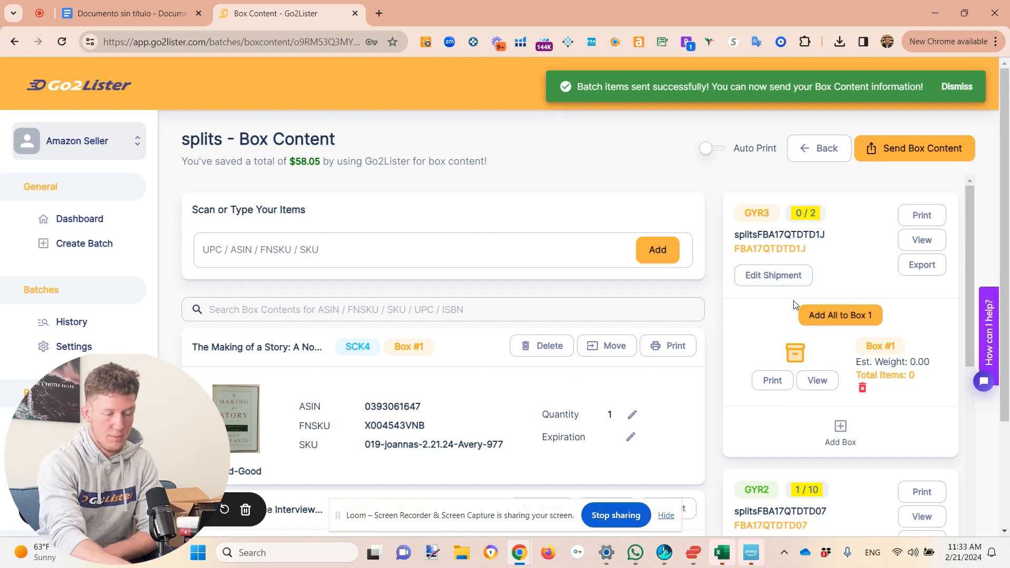
Check the item list of the GYR2 shipment for items not yet boxed and close the list
scroll(794, 305, "down", 5)
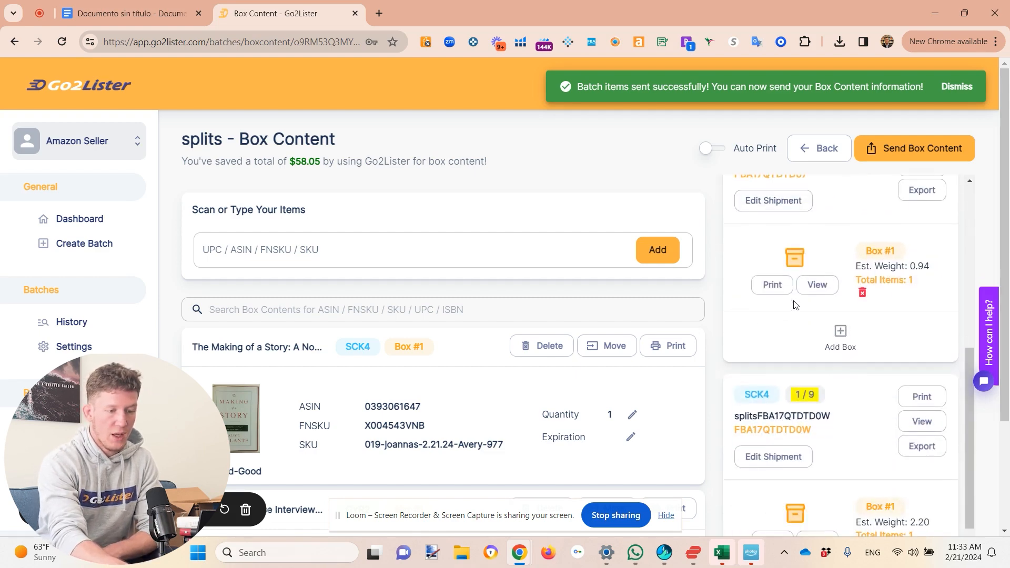
scroll(796, 305, "up", 1)
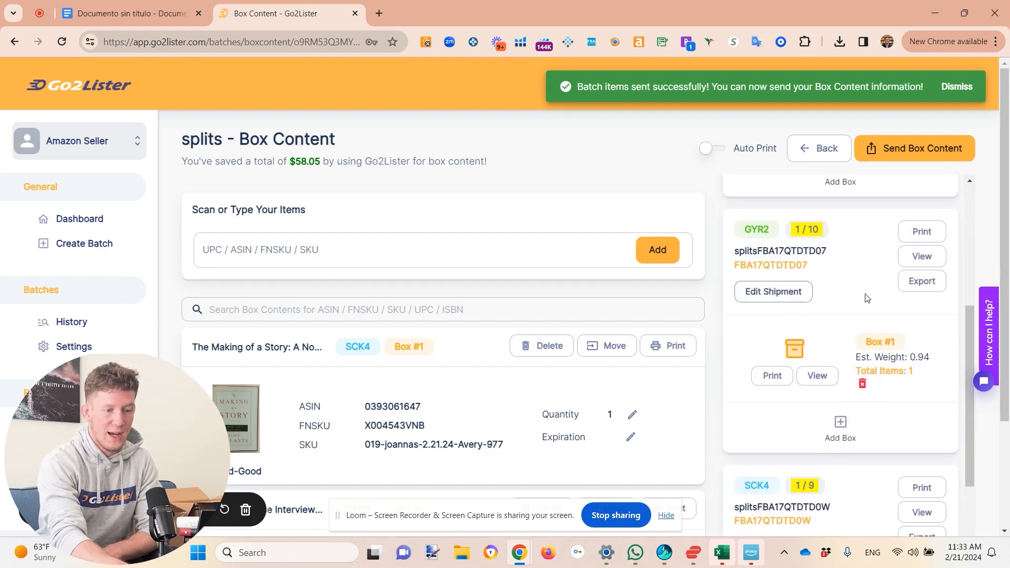
left_click(933, 255)
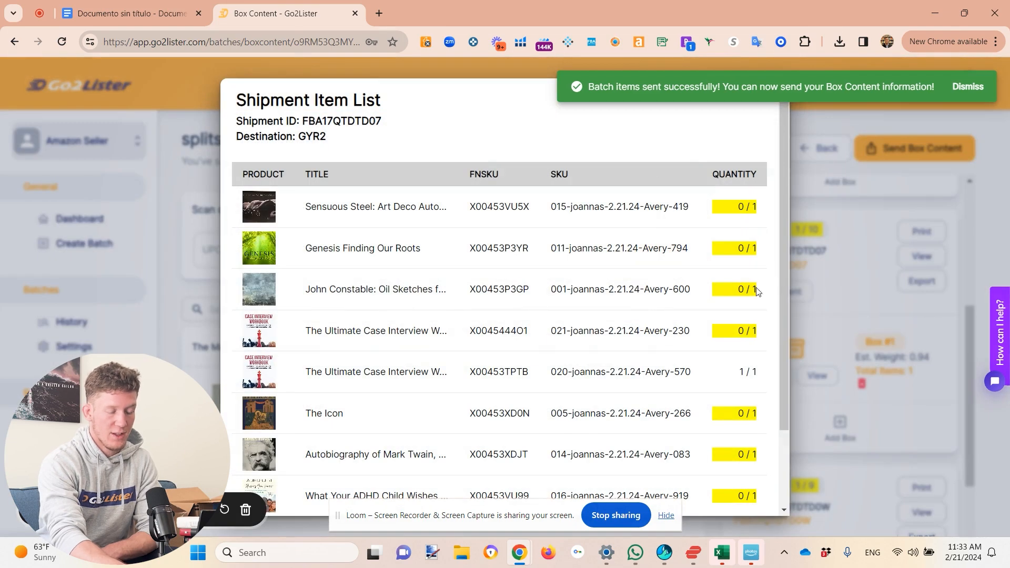
scroll(684, 368, "down", 2)
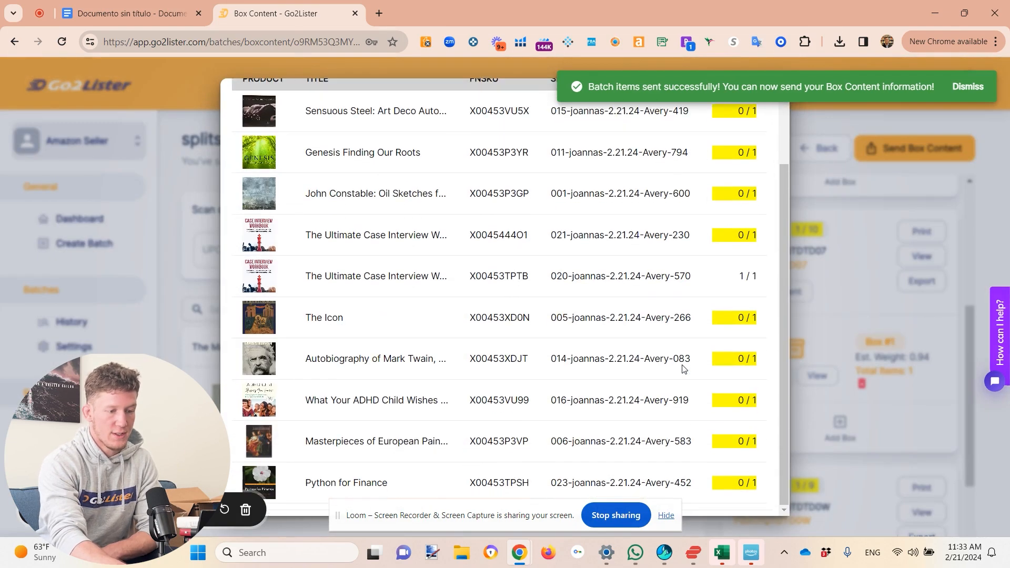
scroll(684, 369, "up", 2)
left_click(924, 336)
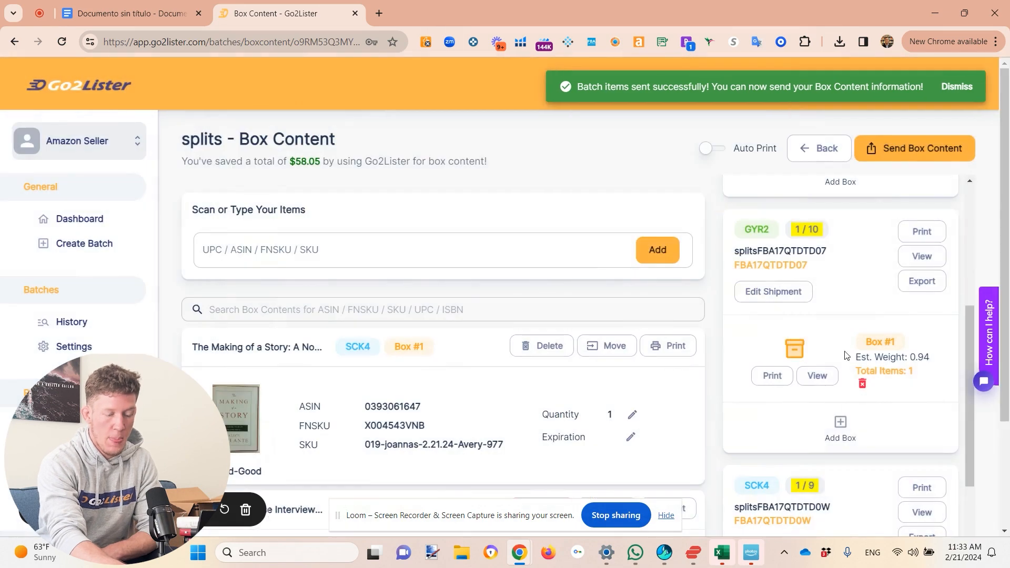
Open the product counts of the SCK4 shipment for editing and read the rule on how far each SKU quantity may be changed
scroll(846, 355, "down", 3)
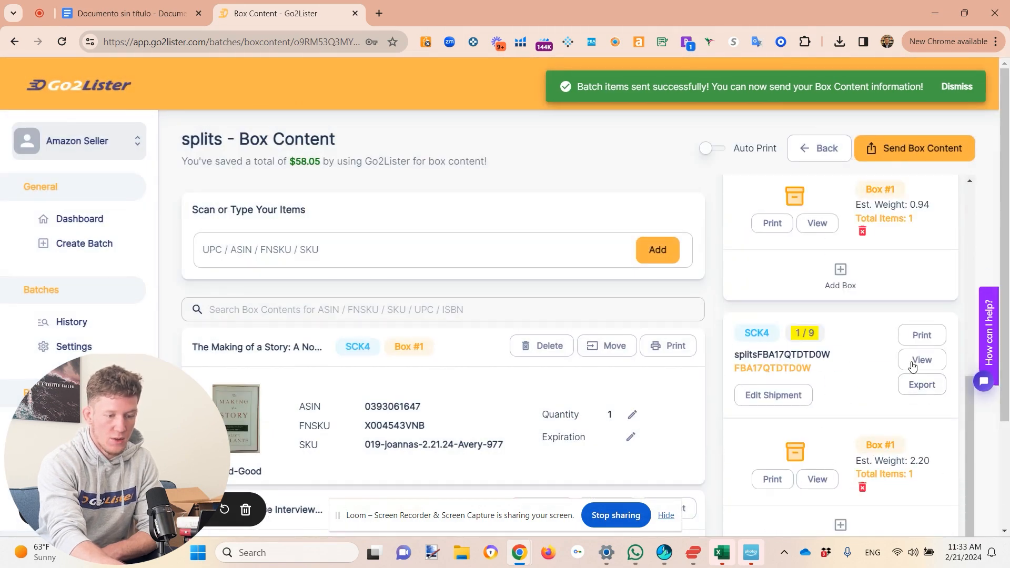
left_click(768, 406)
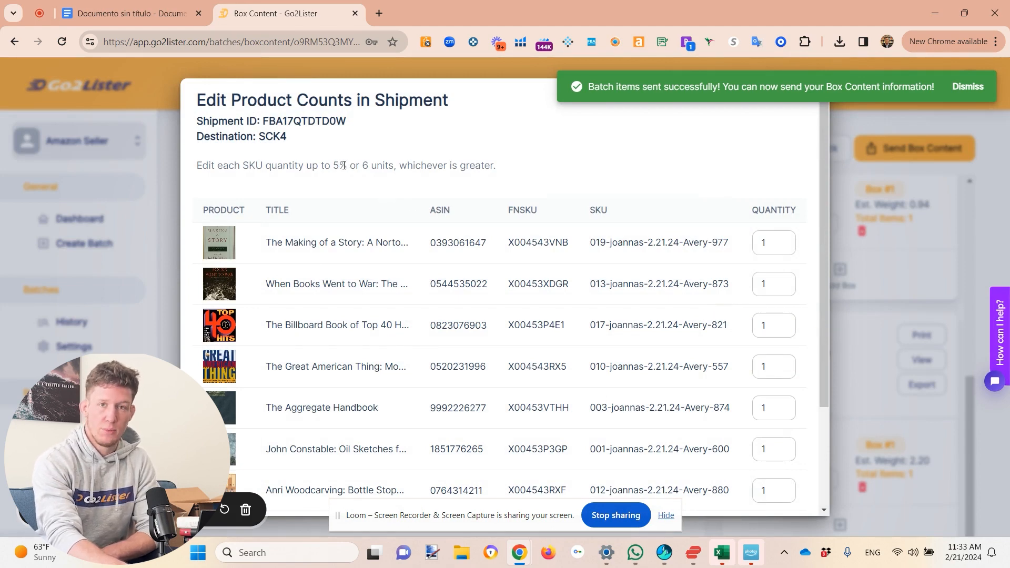
triple_click(369, 170)
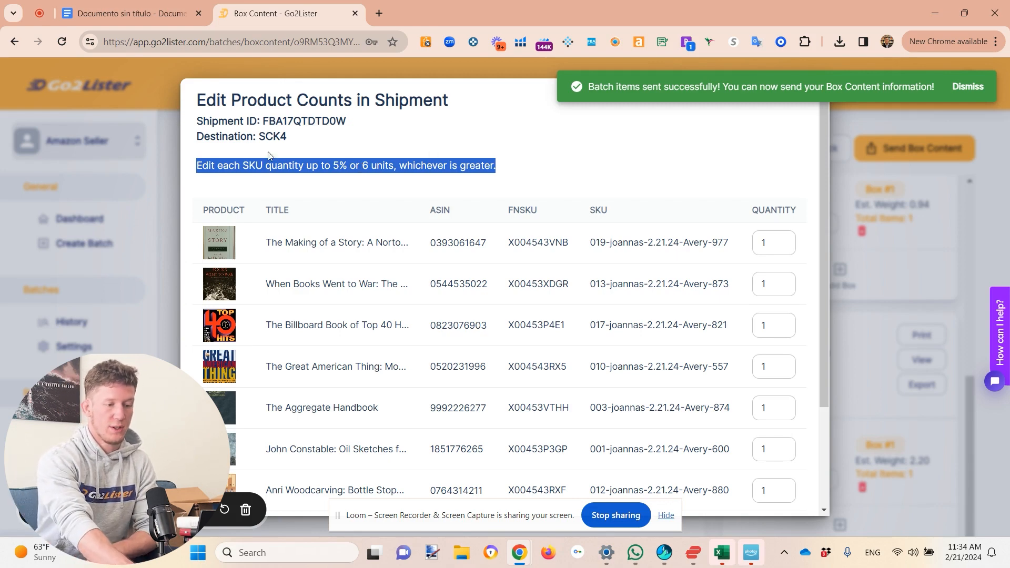
left_click(490, 164)
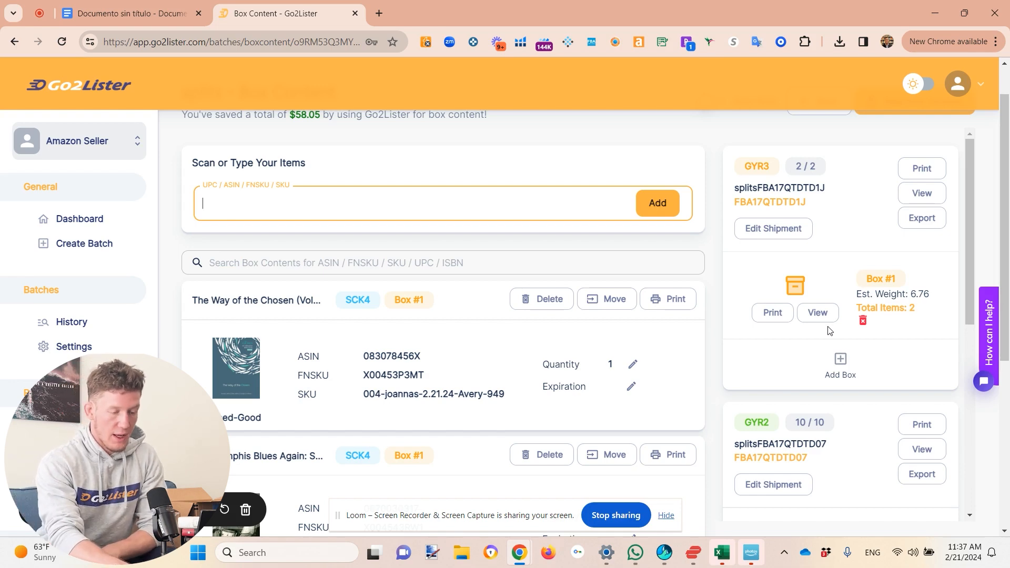
Send the box content and set the box weights to 2 for GYR3, 1 for GYR2 and 1 for SCK4
scroll(903, 367, "up", 1)
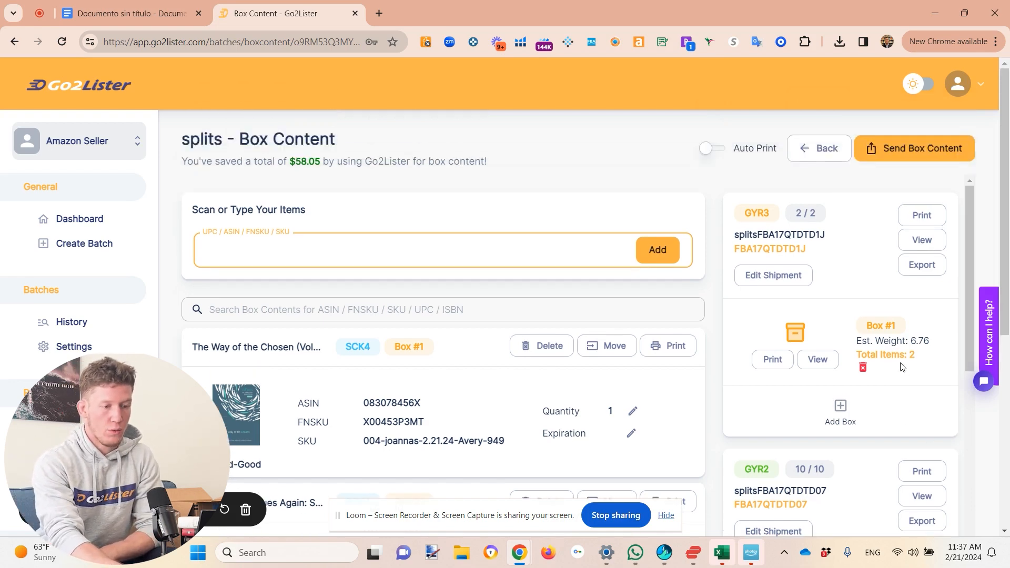
left_click(913, 157)
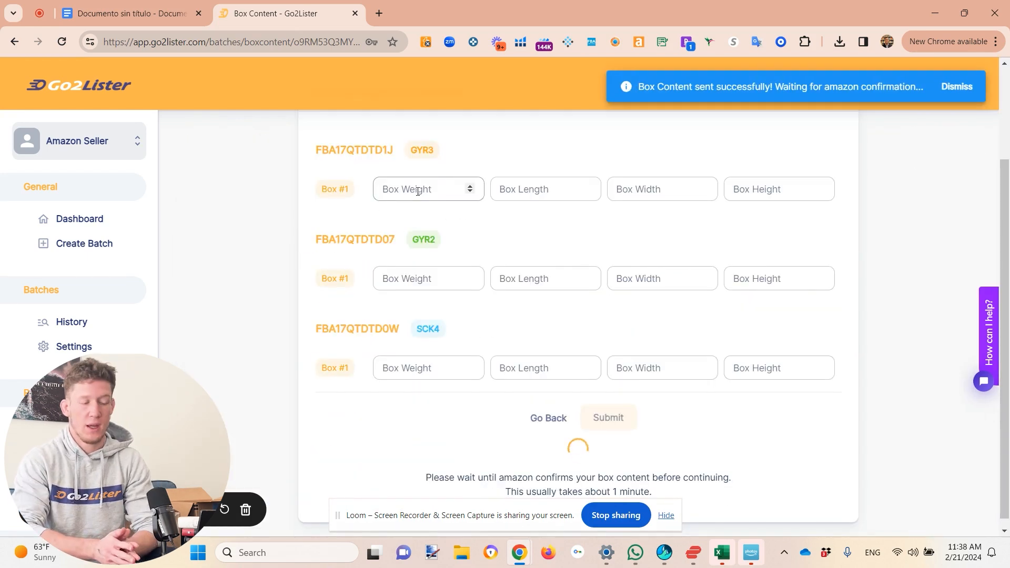
left_click(419, 191)
type("2")
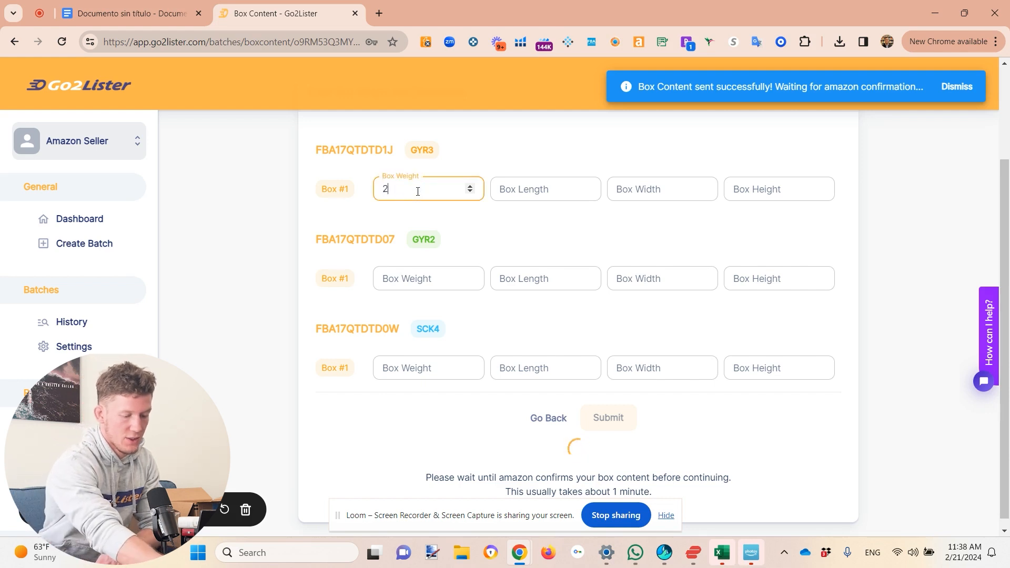
left_click(419, 283)
type("1")
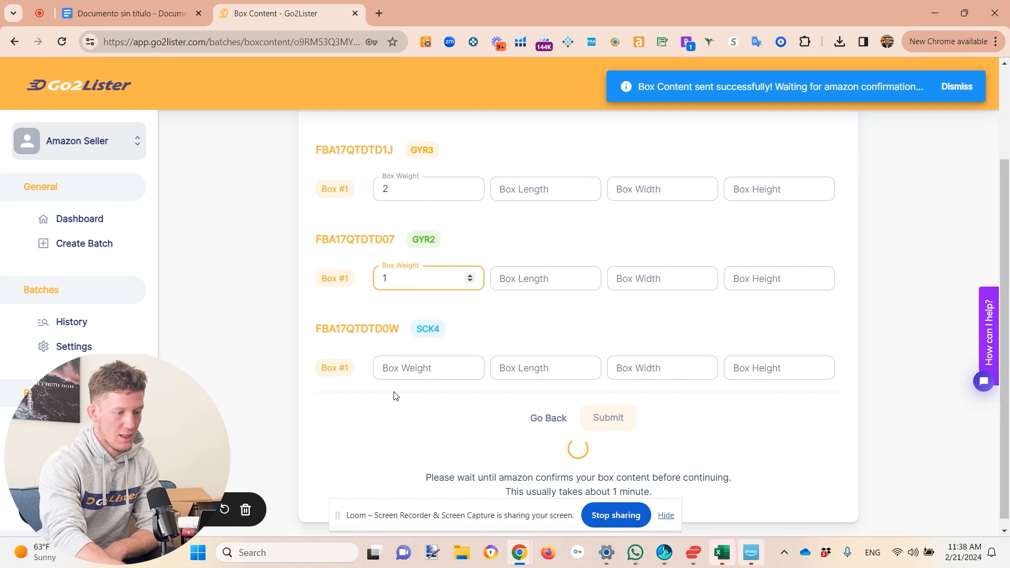
left_click(396, 369)
type("1")
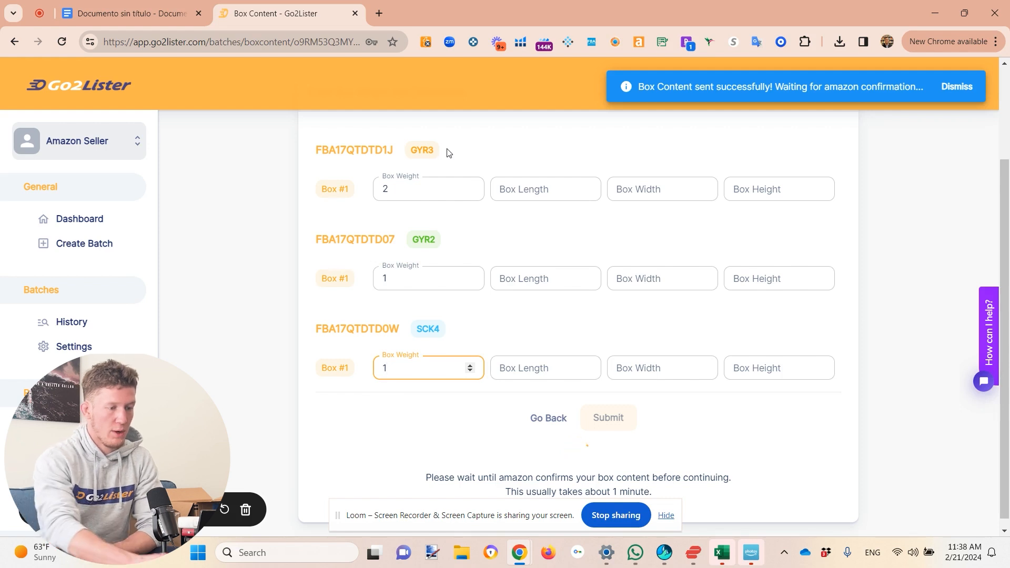
Set the GYR3 box dimensions to length 12, width 16 and height 12
left_click(540, 194)
type("12")
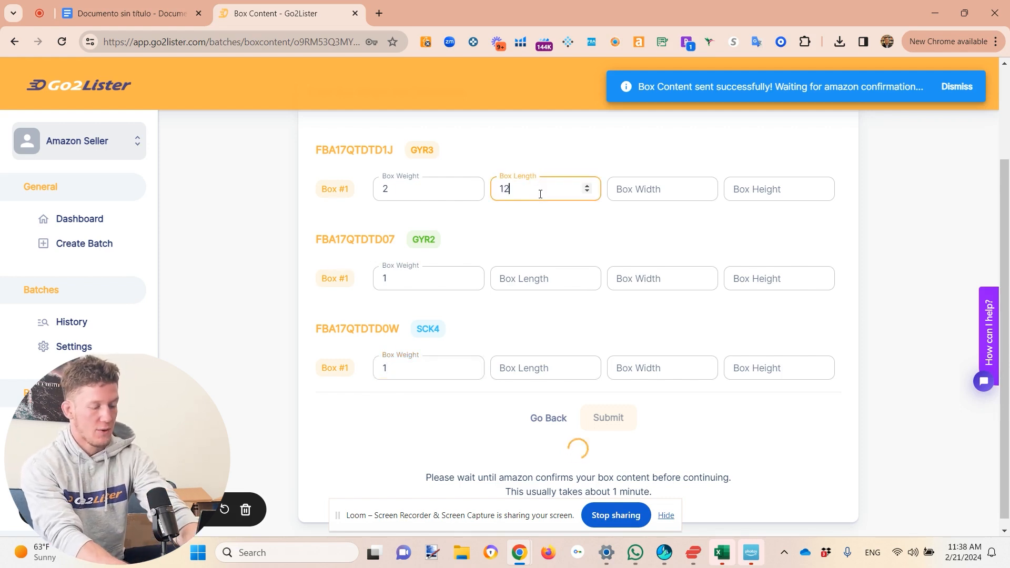
key("Tab")
type("16")
key("Tab")
type("12")
Set the GYR2 box dimensions to length 12, width 16 and height 10
key("Tab")
key("Tab")
type("12")
key("Tab")
type("16")
key("Tab")
type("10")
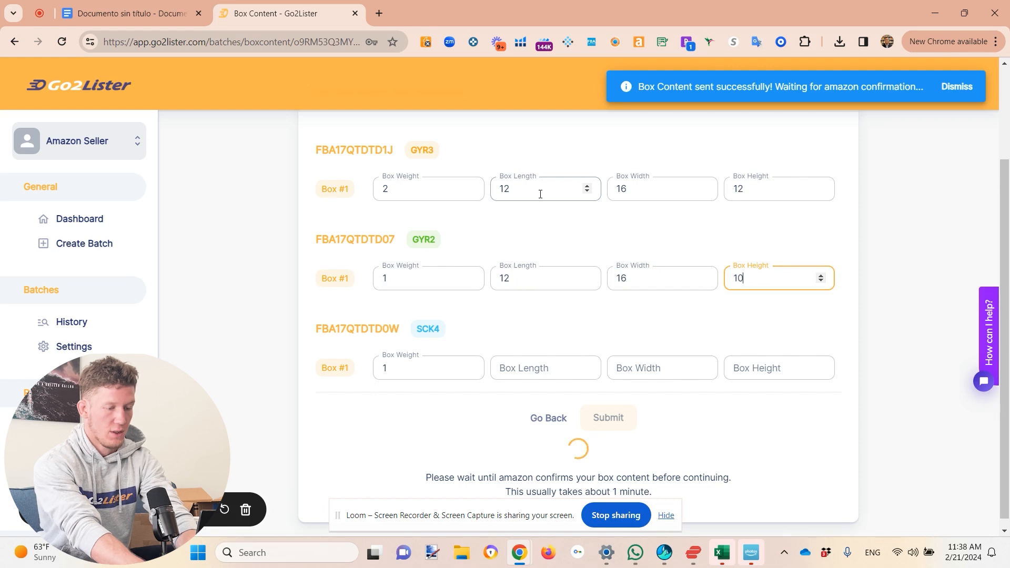
Set the SCK4 box dimensions to length 12, width 14 and height 10, and submit the box weights and dimensions
key("Tab")
key("Tab")
type("12")
key("Tab")
type("14")
key("Tab")
type("10")
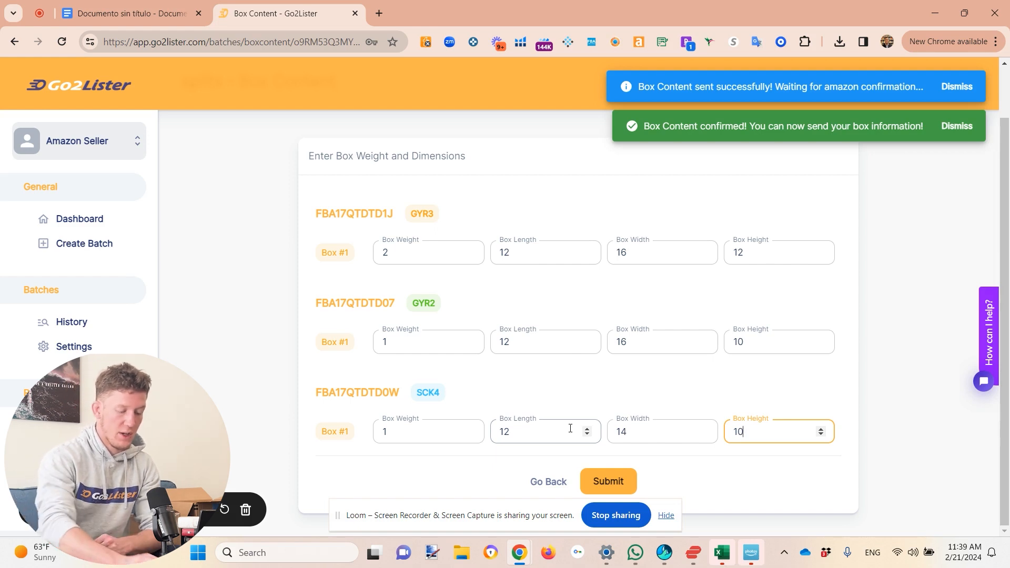
left_click(614, 482)
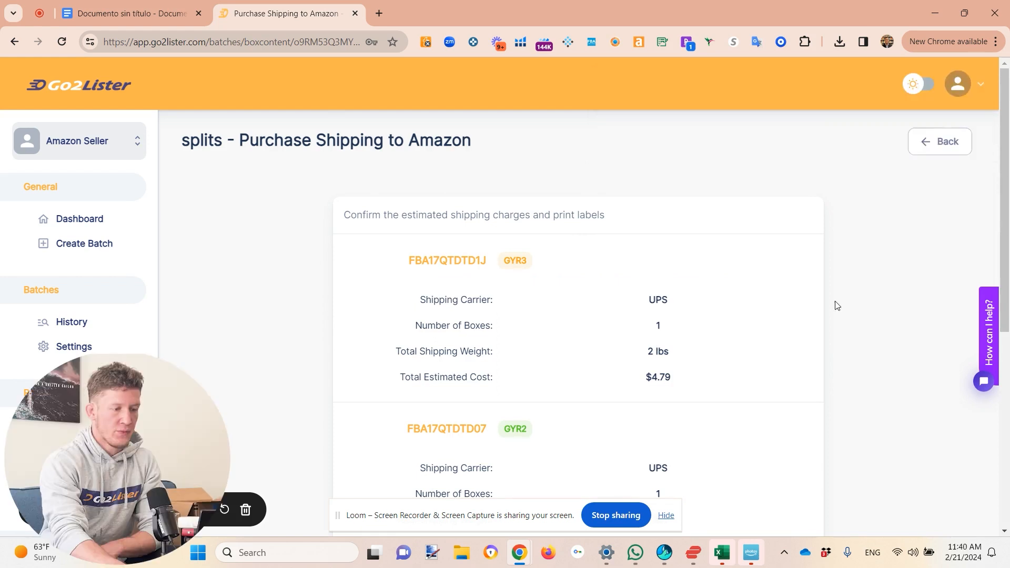
Review the estimated shipping charges of the three shipments and choose the label type Thermal Printer - Full Sheet (4x6)
scroll(835, 304, "down", 2)
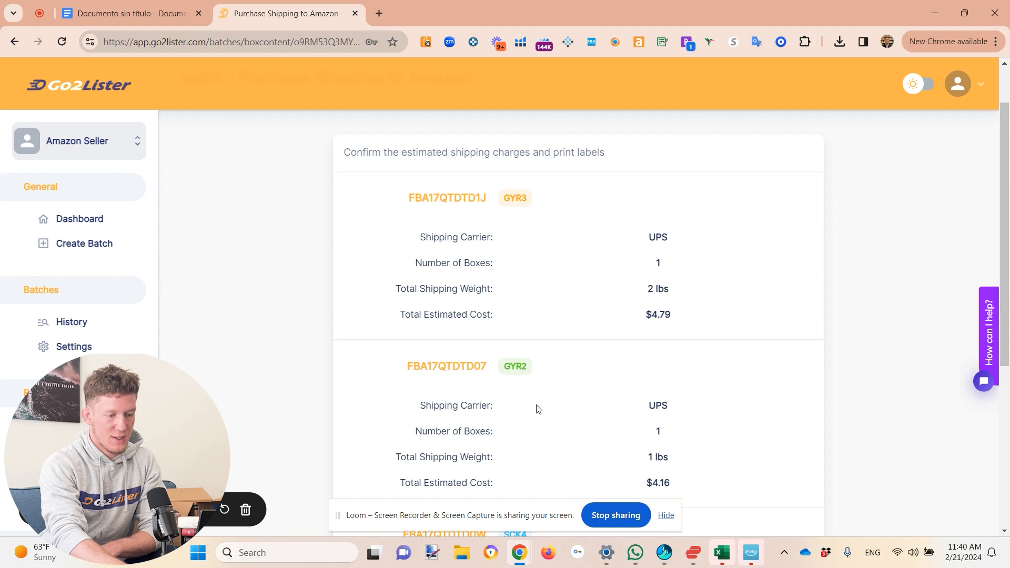
scroll(606, 383, "down", 5)
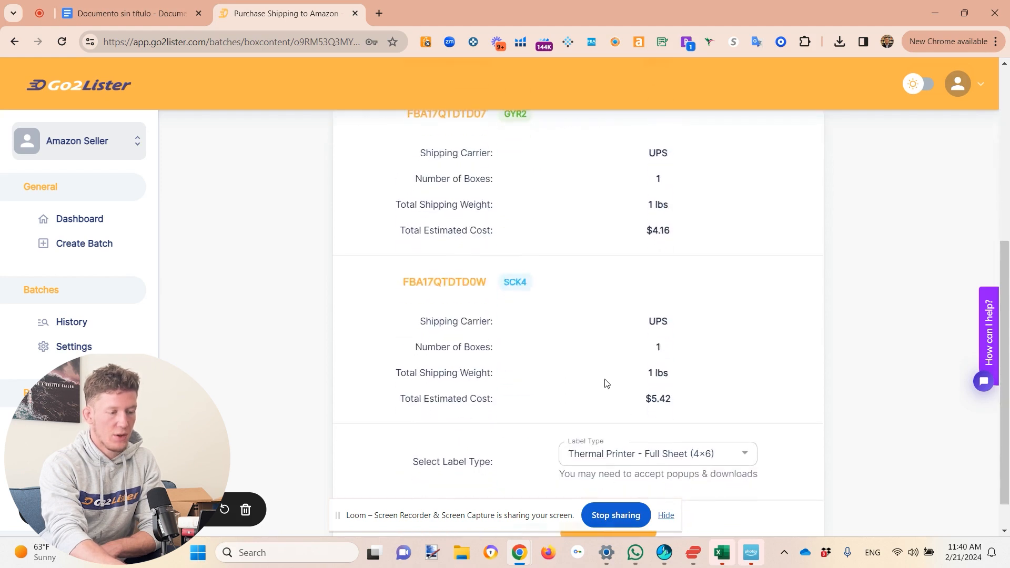
scroll(726, 403, "down", 1)
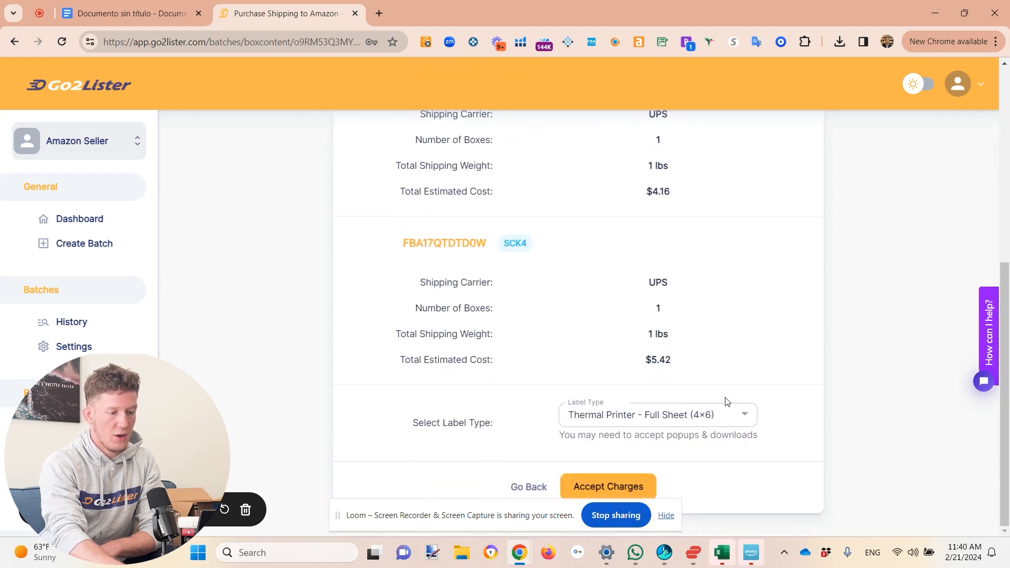
left_click(631, 424)
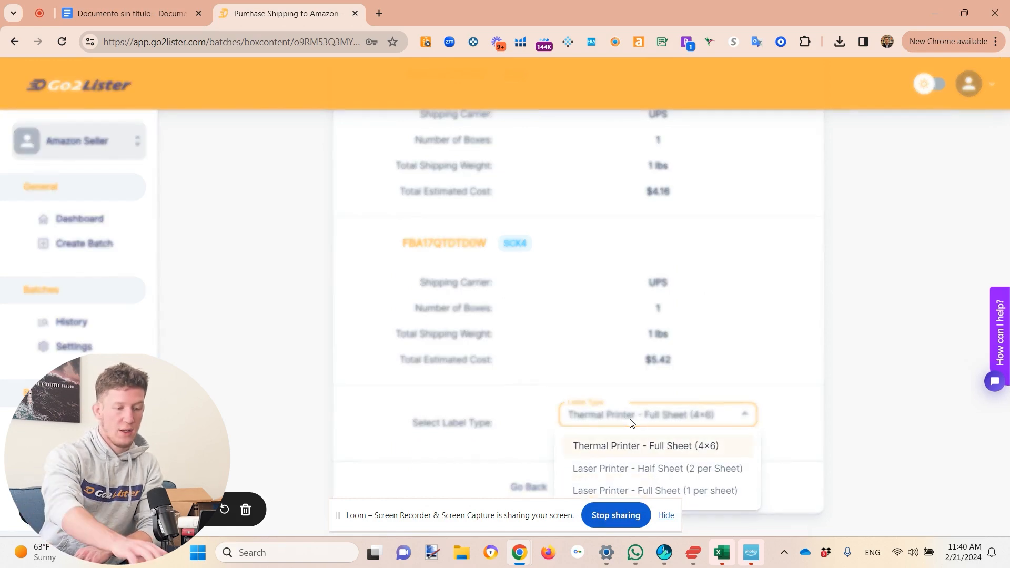
left_click(648, 446)
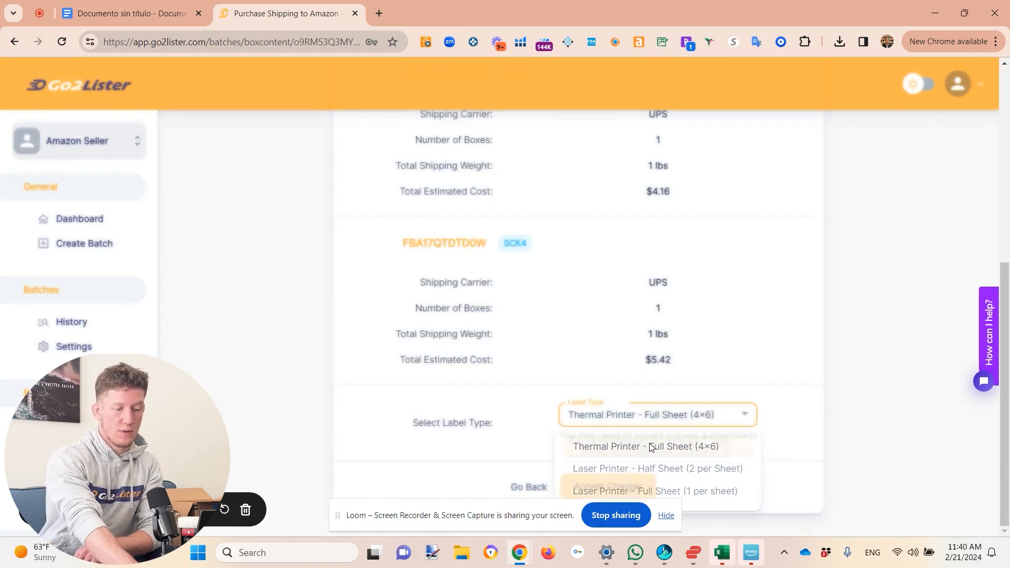